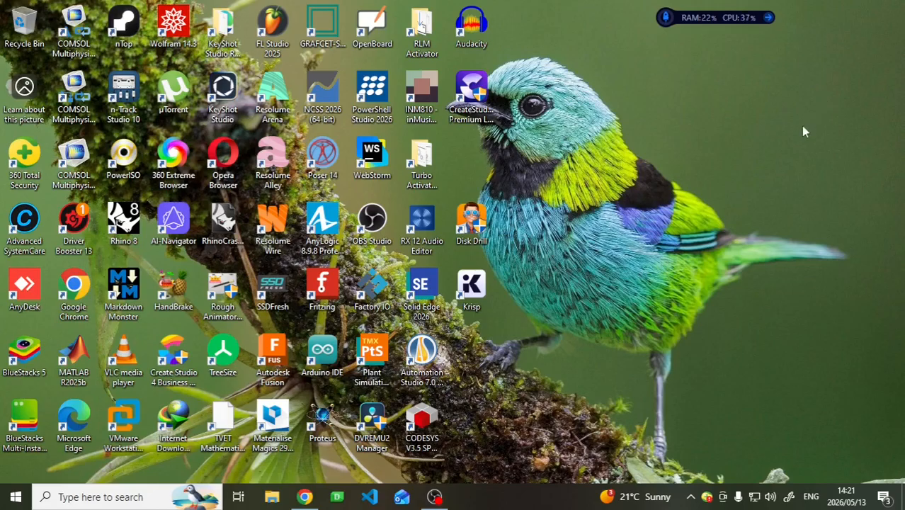
# - Open a new Google Chrome window and search Google for "bbten technologies"
pyautogui.moveTo(299, 499)
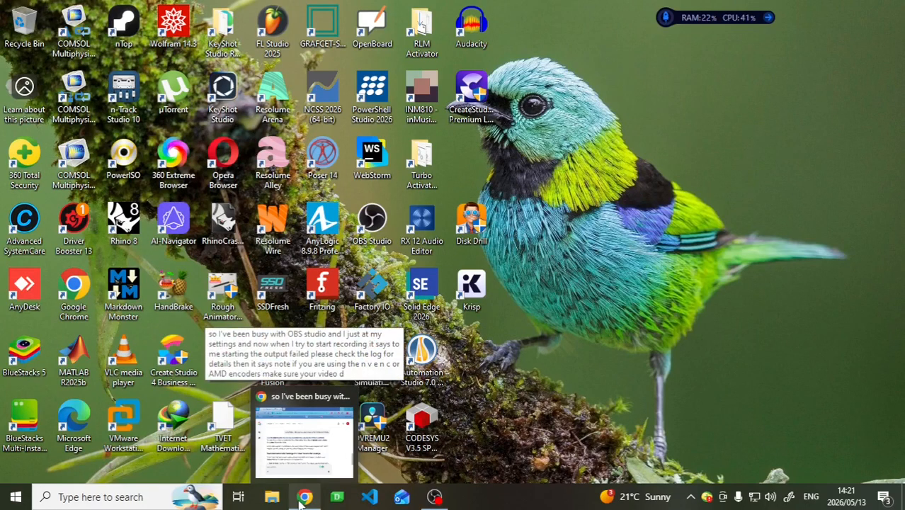
pyautogui.rightClick(299, 498)
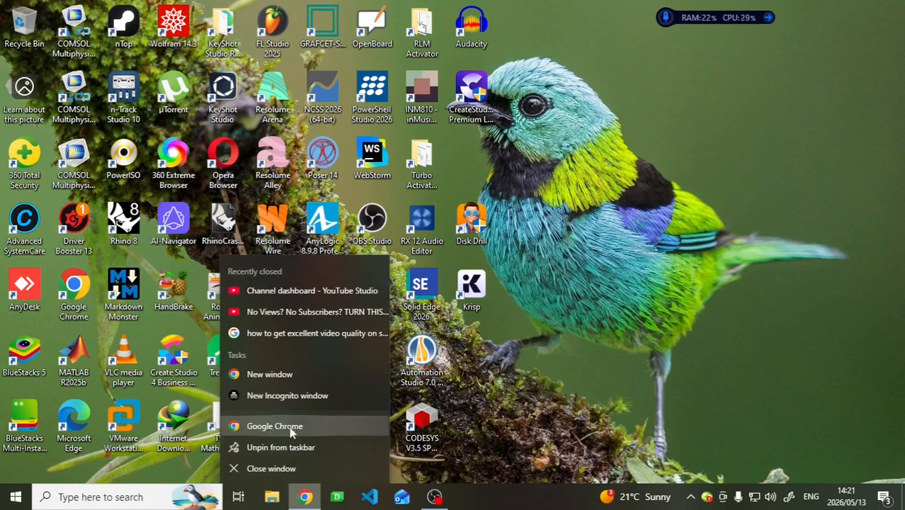
pyautogui.click(293, 377)
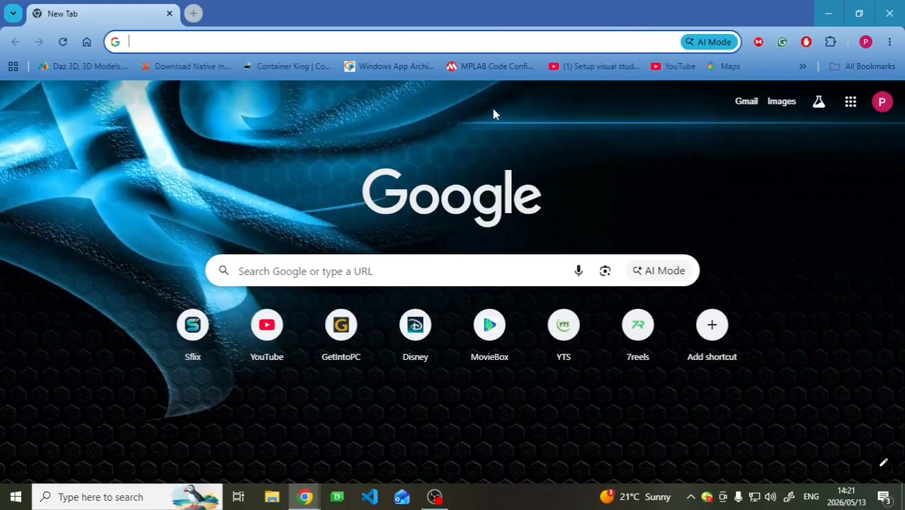
pyautogui.write('BBTEN')
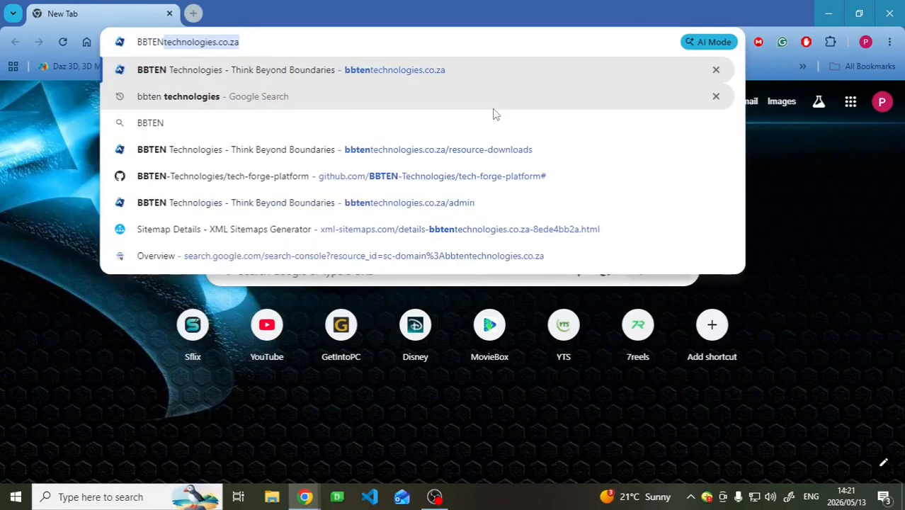
pyautogui.write(' te')
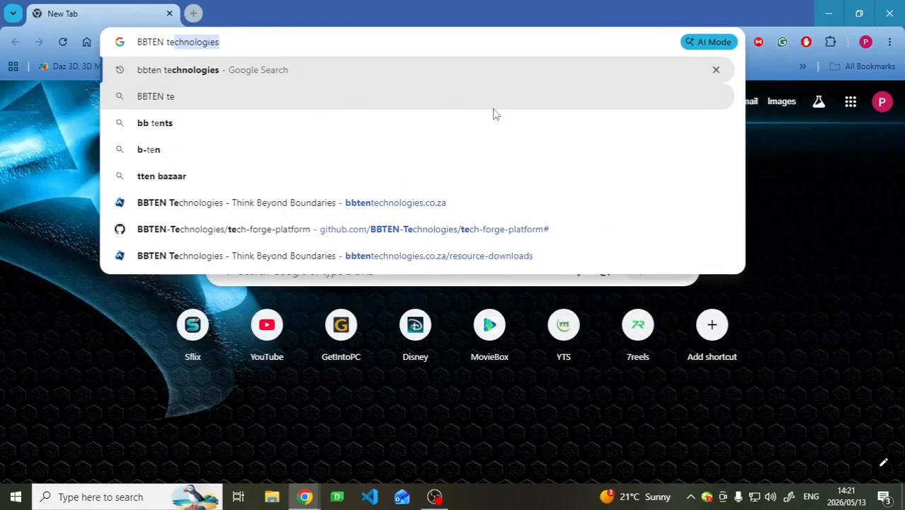
pyautogui.write('chnologies')
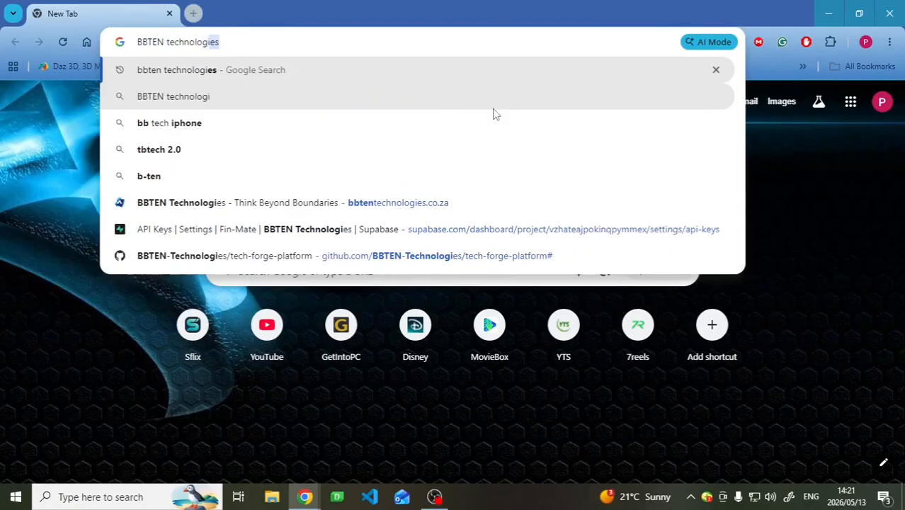
pyautogui.press('Return')
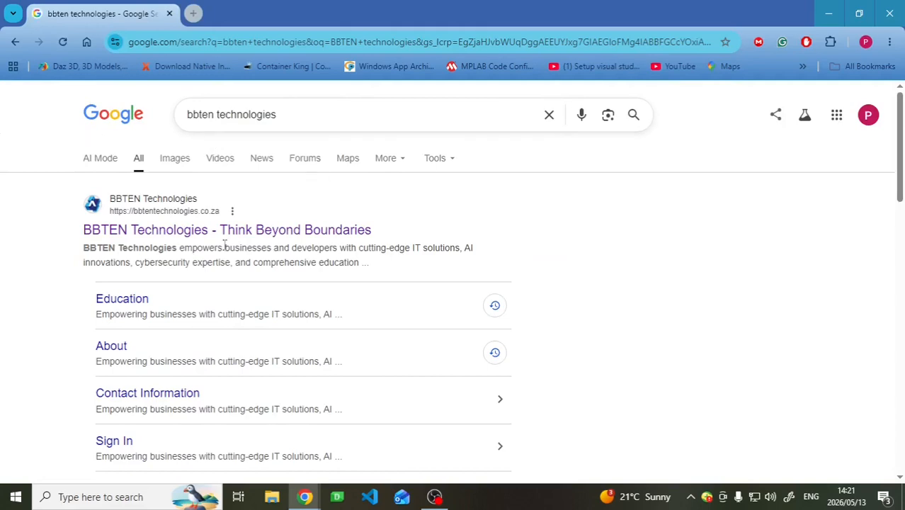
# - Open the BBTEN Technologies website from the search results, look at the Technical path's domains, and dismiss the path chooser
pyautogui.click(160, 233)
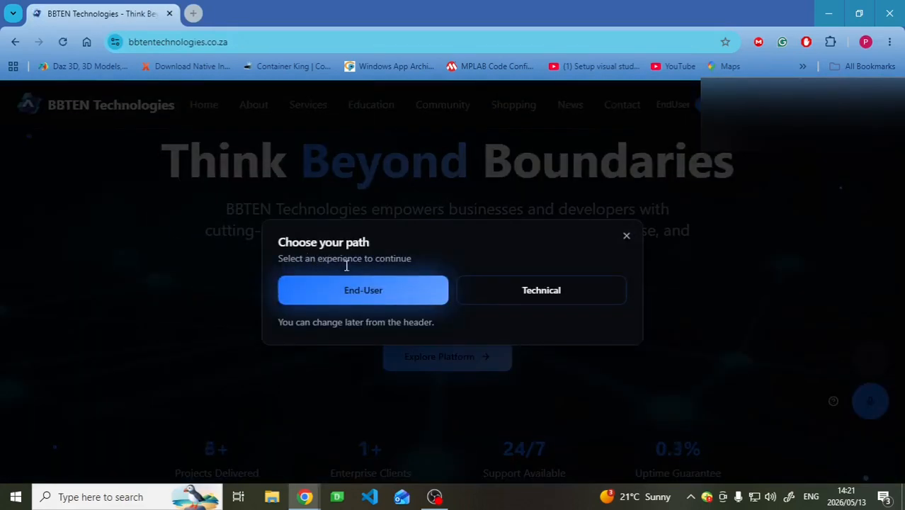
pyautogui.click(521, 294)
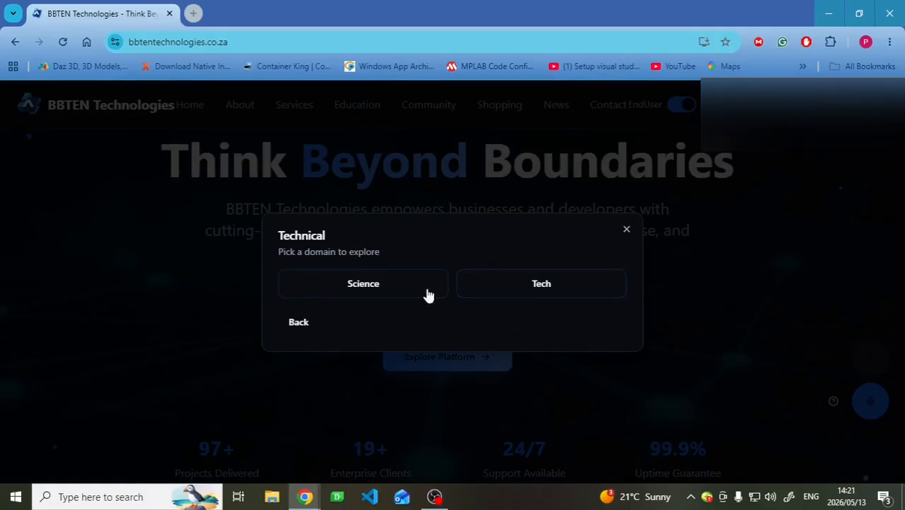
pyautogui.click(301, 322)
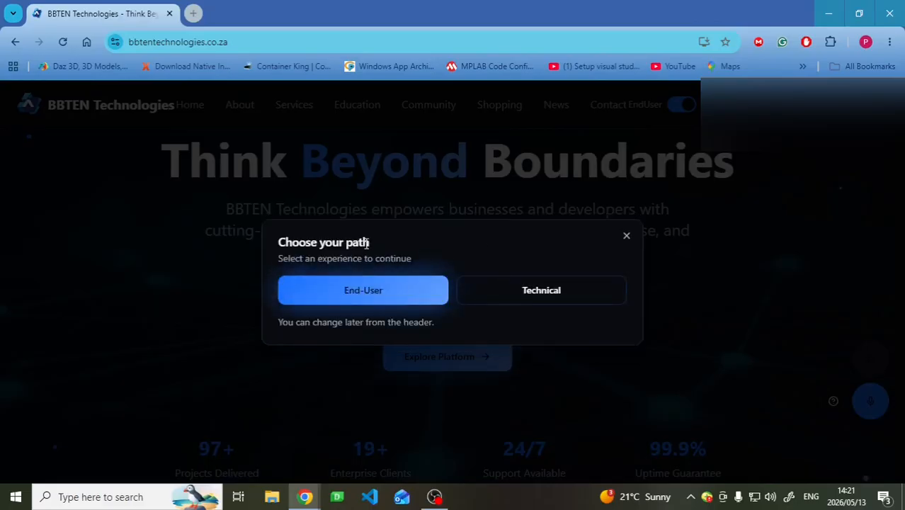
pyautogui.click(544, 301)
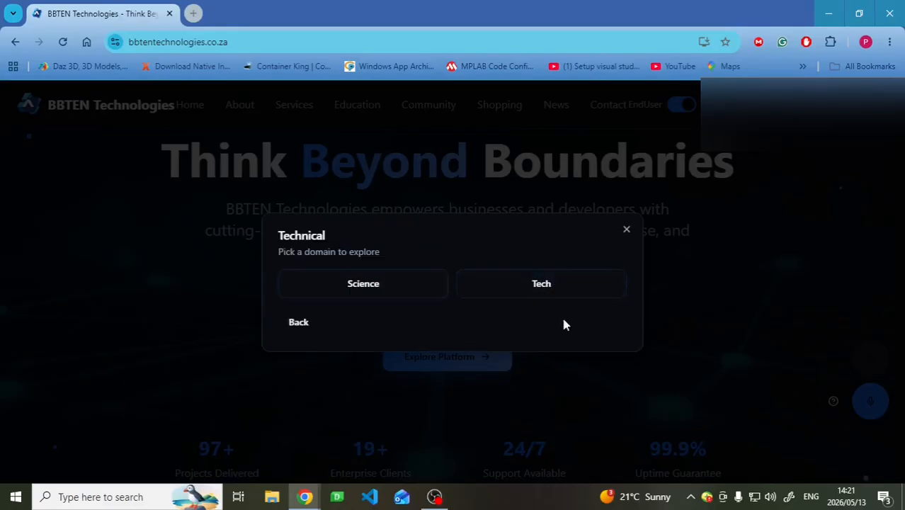
pyautogui.click(626, 232)
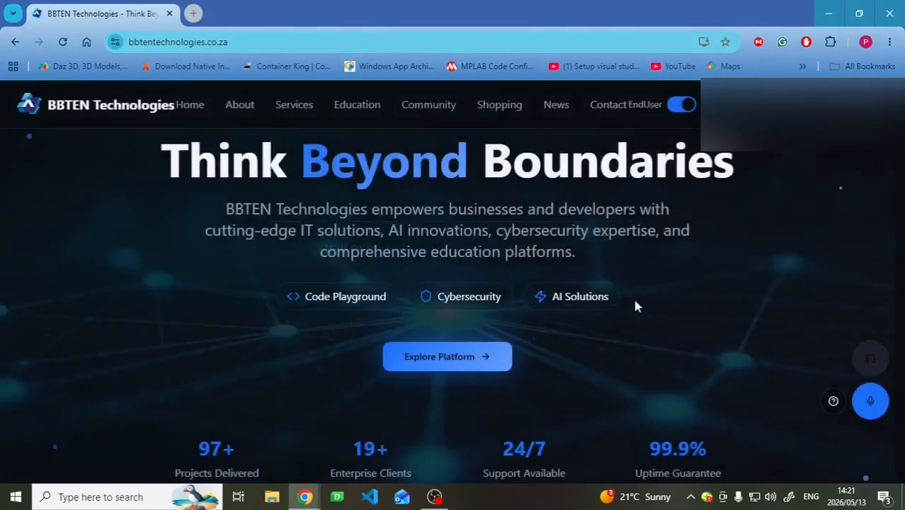
# - Open the Resource Downloads page from the Platform links in the site's footer
pyautogui.scroll(-15, 606, 287)
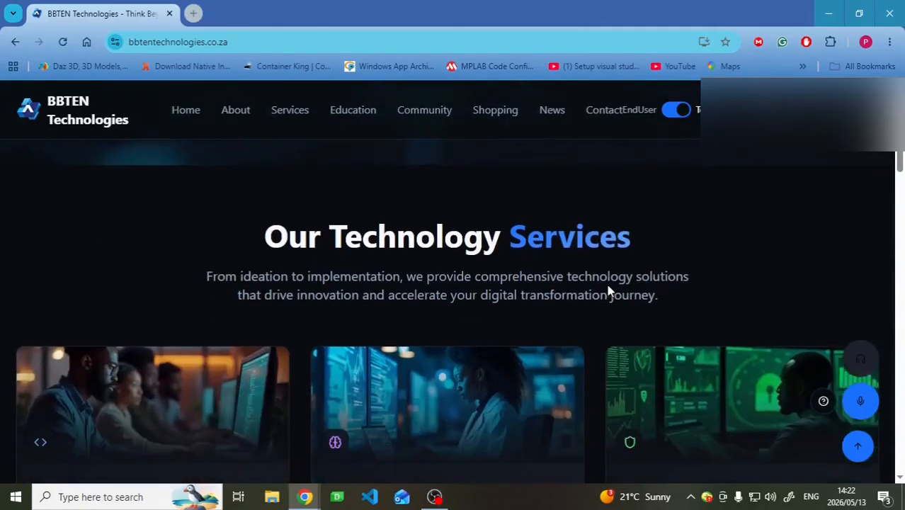
pyautogui.scroll(-15, 605, 288)
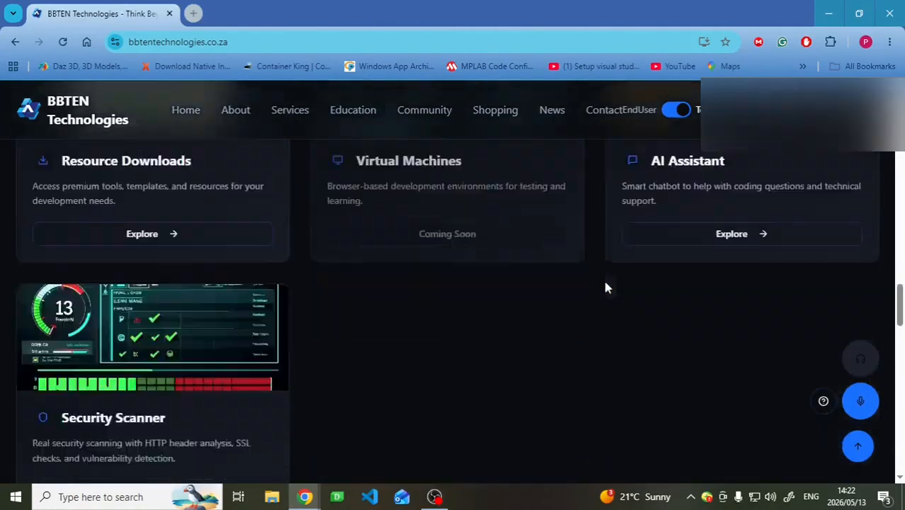
pyautogui.scroll(-12, 642, 310)
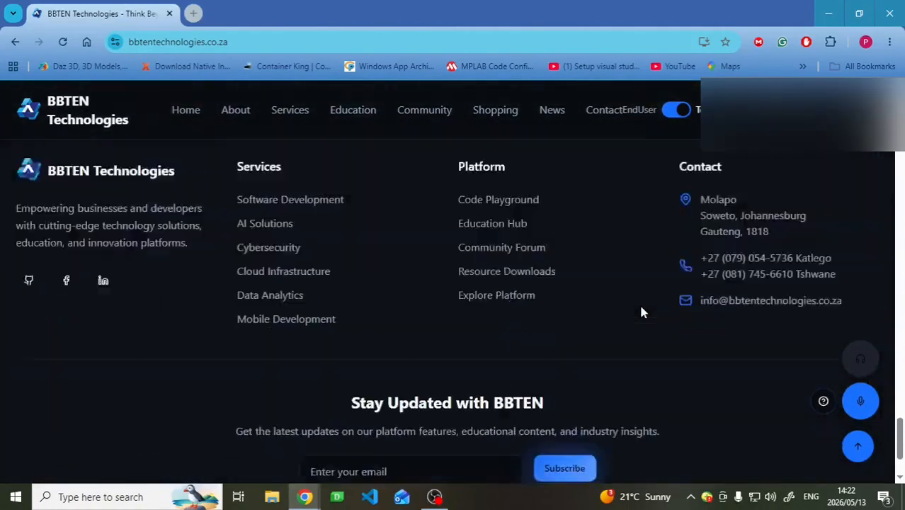
pyautogui.scroll(1, 642, 310)
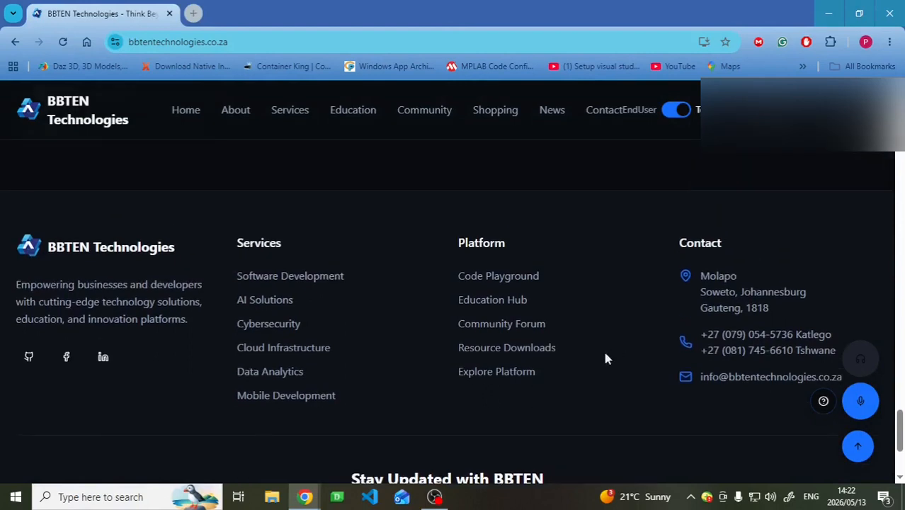
pyautogui.click(506, 347)
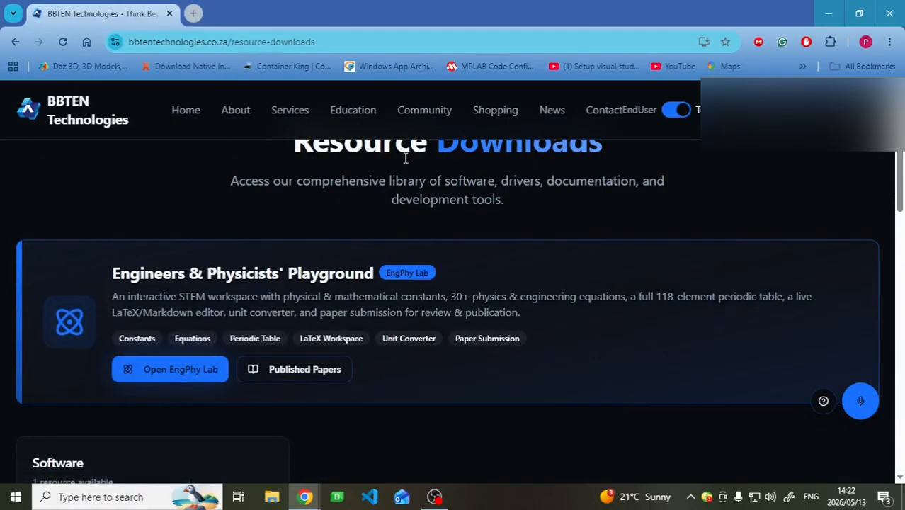
# - Download the Manim Node Editor installer to Downloads\Programs, overwriting the existing duplicate file
pyautogui.scroll(-3, 431, 255)
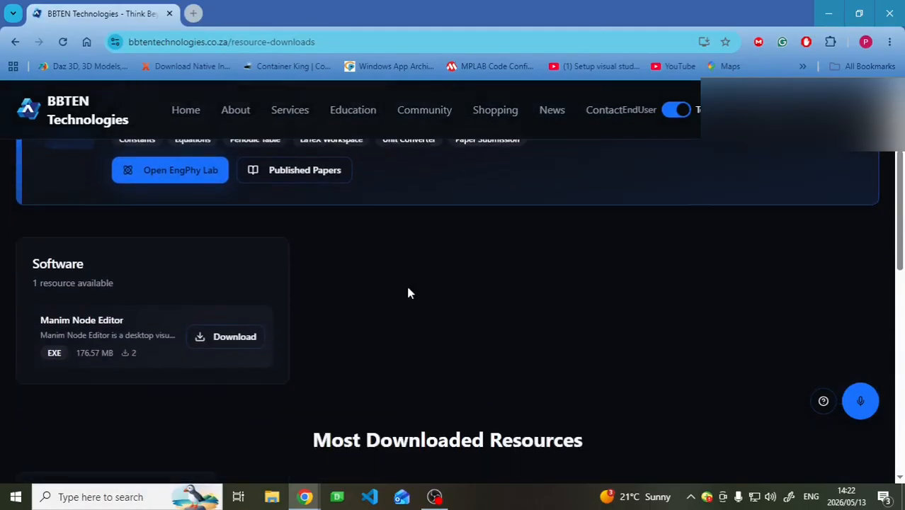
pyautogui.scroll(2, 466, 314)
pyautogui.scroll(-2, 465, 316)
pyautogui.click(228, 332)
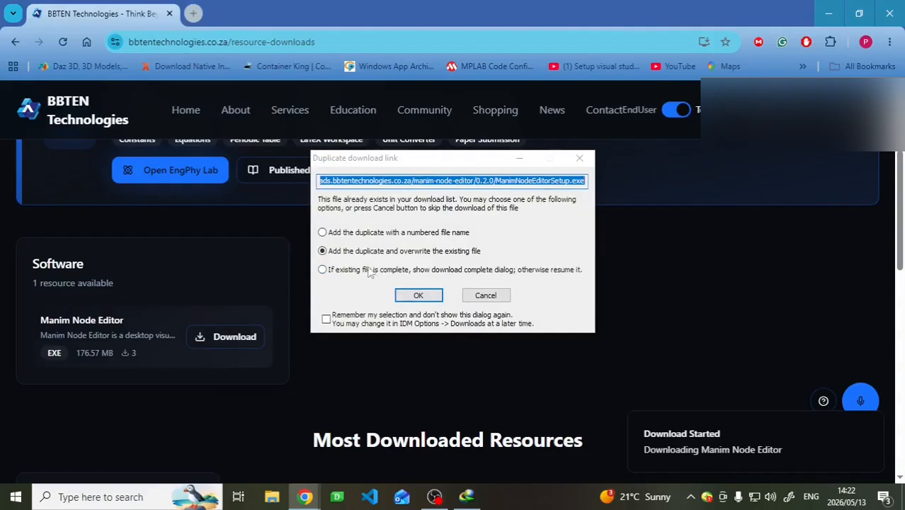
pyautogui.click(417, 295)
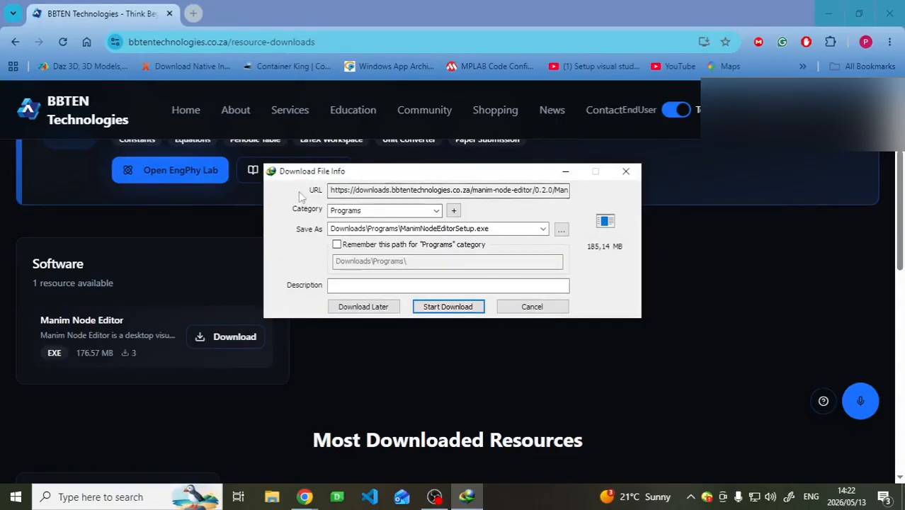
pyautogui.click(466, 307)
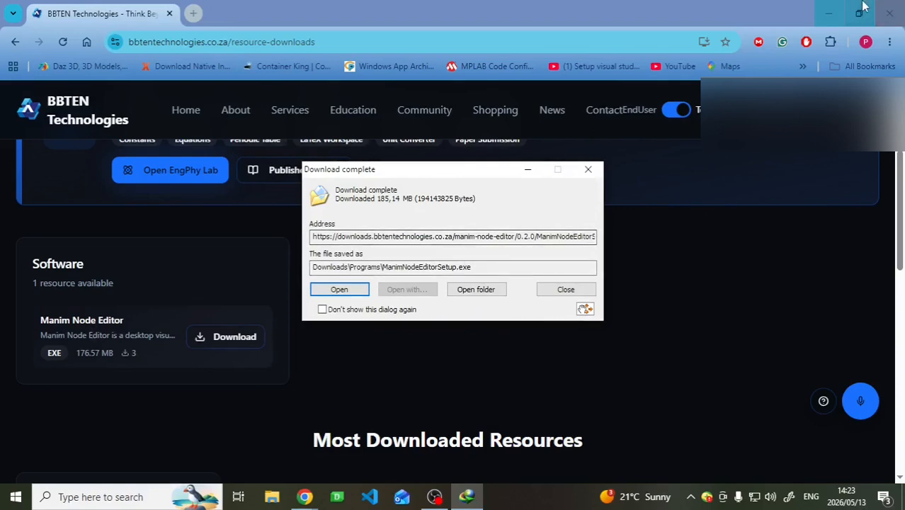
# - Show the downloaded installer in its folder and run ManimNodeEditorSetup.exe
pyautogui.click(827, 13)
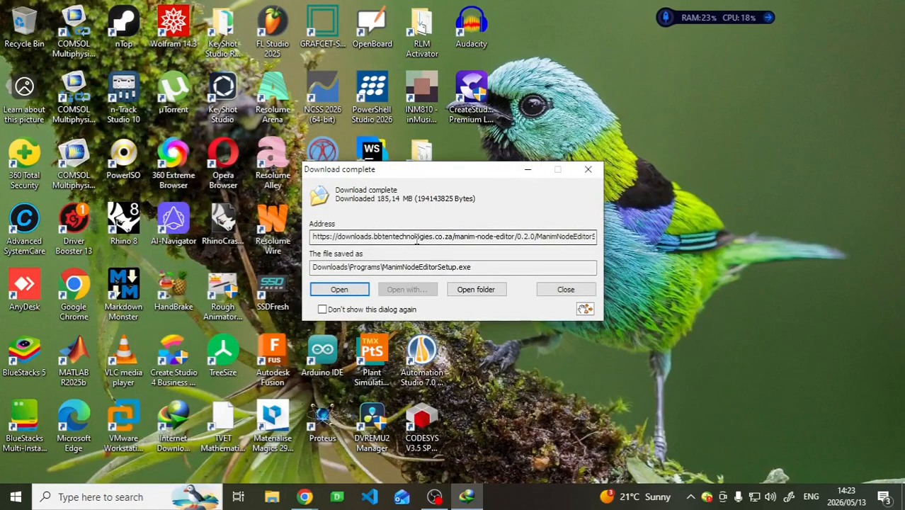
pyautogui.click(475, 290)
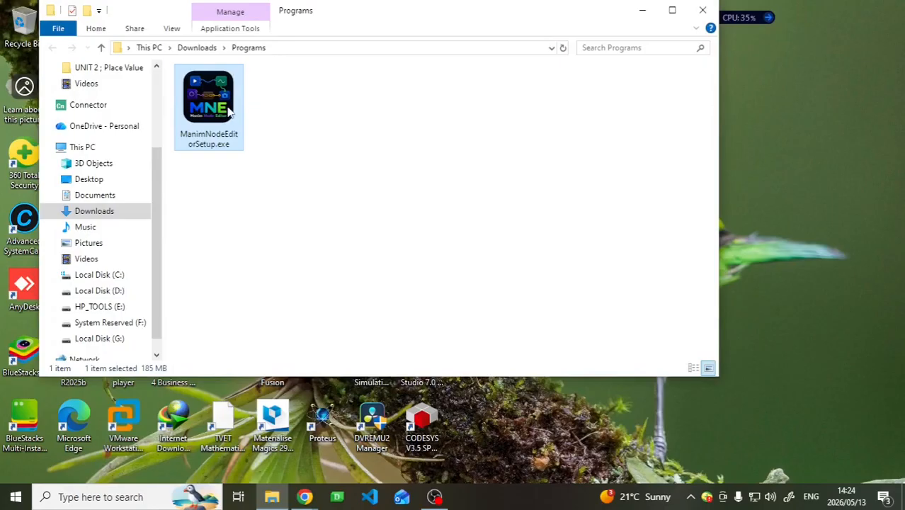
pyautogui.click(671, 10)
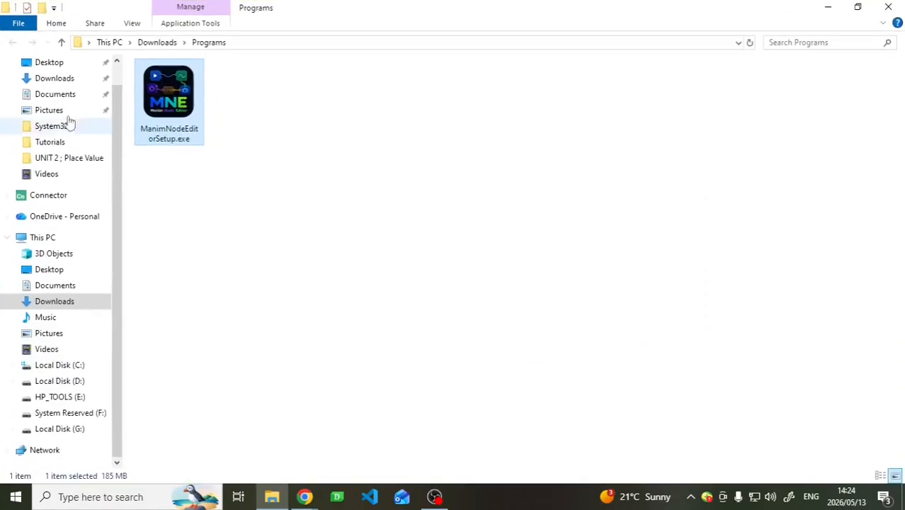
pyautogui.doubleClick(162, 100)
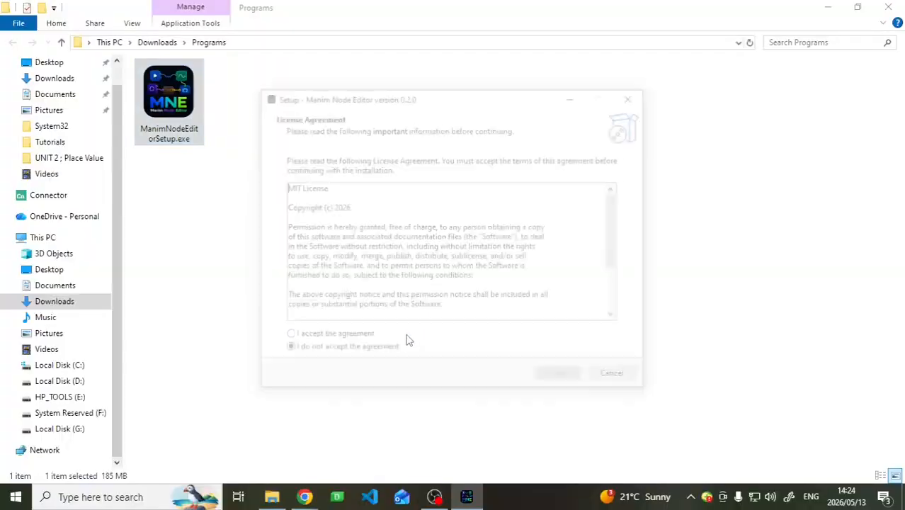
# - Accept the license agreement and keep C:\Program Files\Manim Node Editor as the installation folder
pyautogui.click(347, 338)
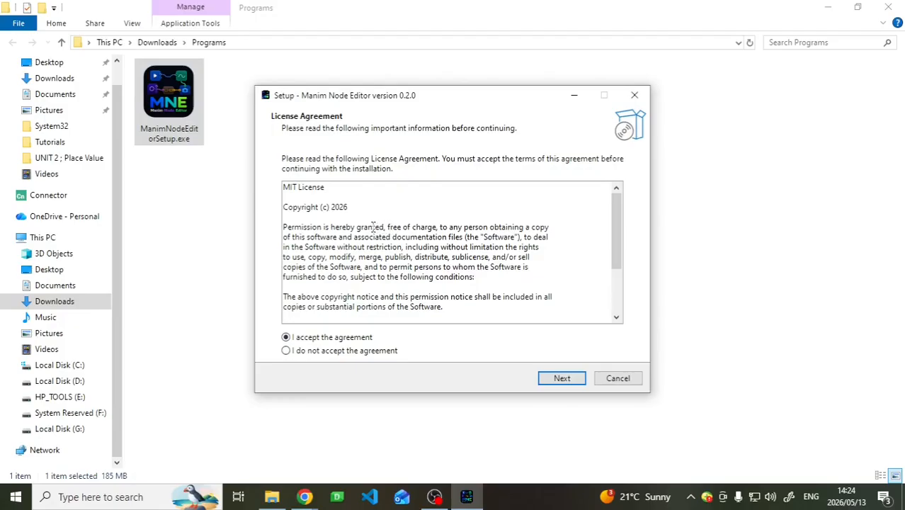
pyautogui.click(580, 381)
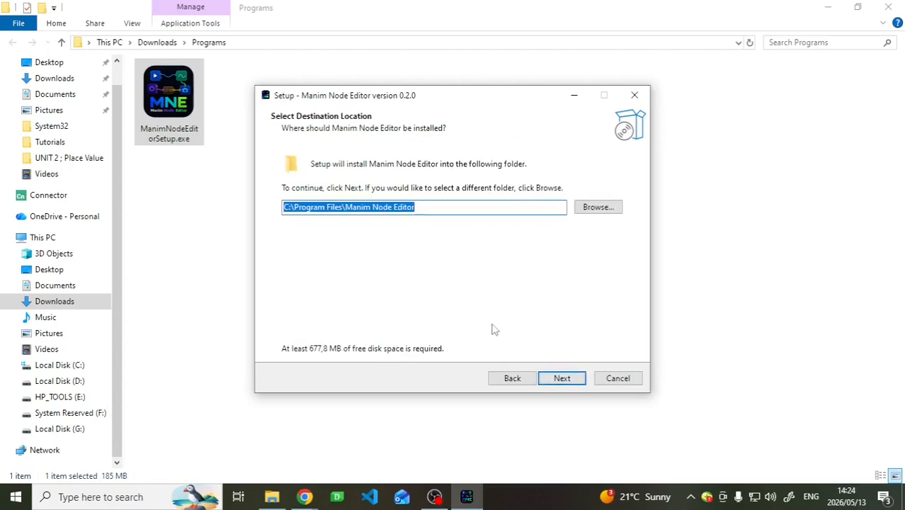
pyautogui.click(564, 382)
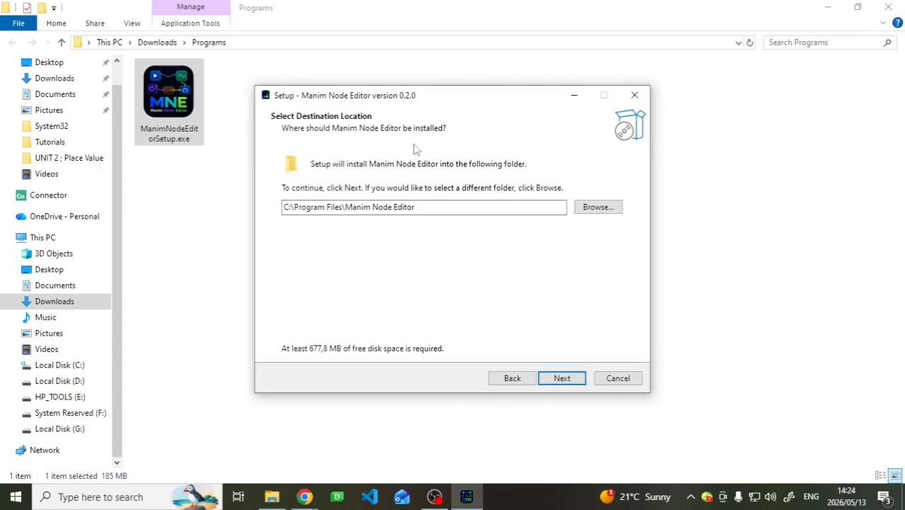
pyautogui.click(557, 379)
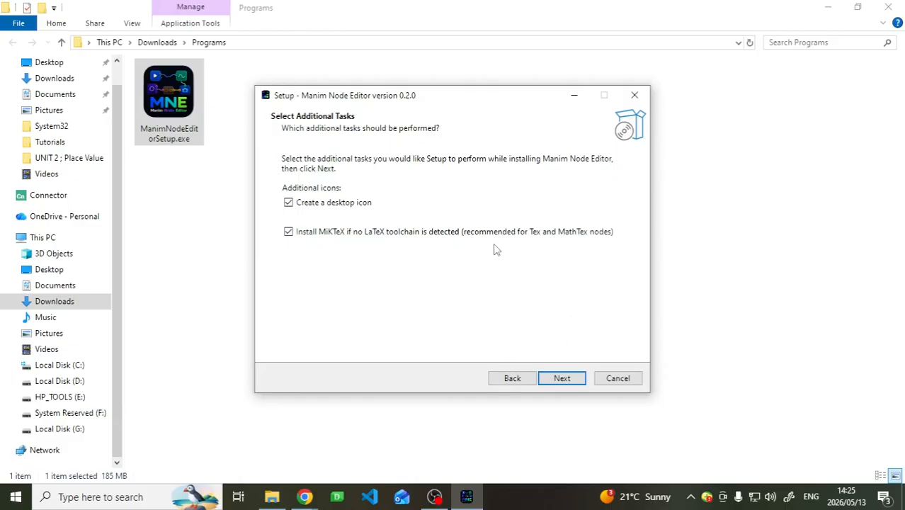
# - Keep the desktop icon and MiKTeX installation tasks enabled, review the setup summary, and install Manim Node Editor
pyautogui.click(607, 234)
pyautogui.click(288, 232)
pyautogui.click(570, 385)
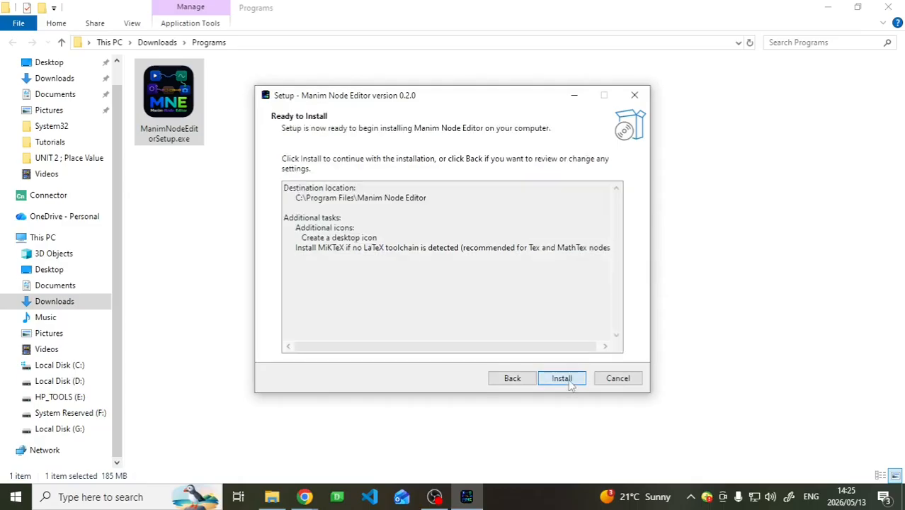
pyautogui.click(525, 378)
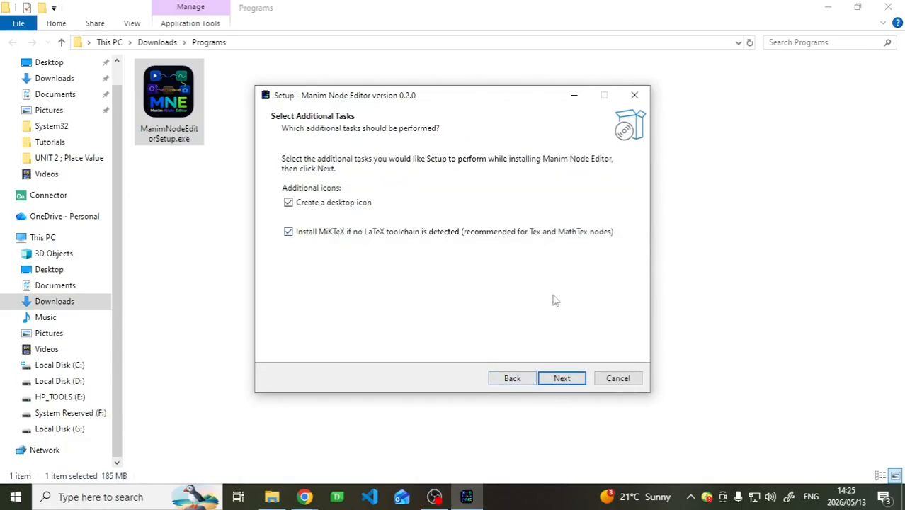
pyautogui.click(561, 377)
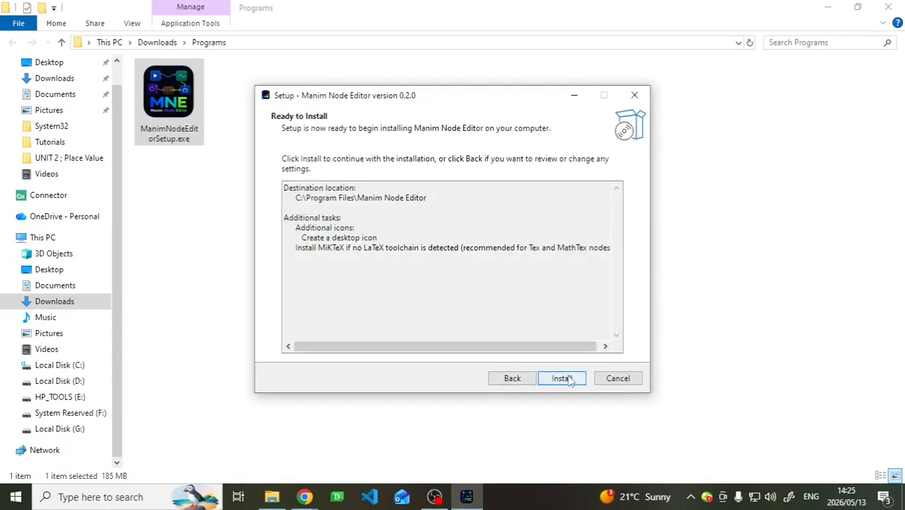
pyautogui.click(567, 378)
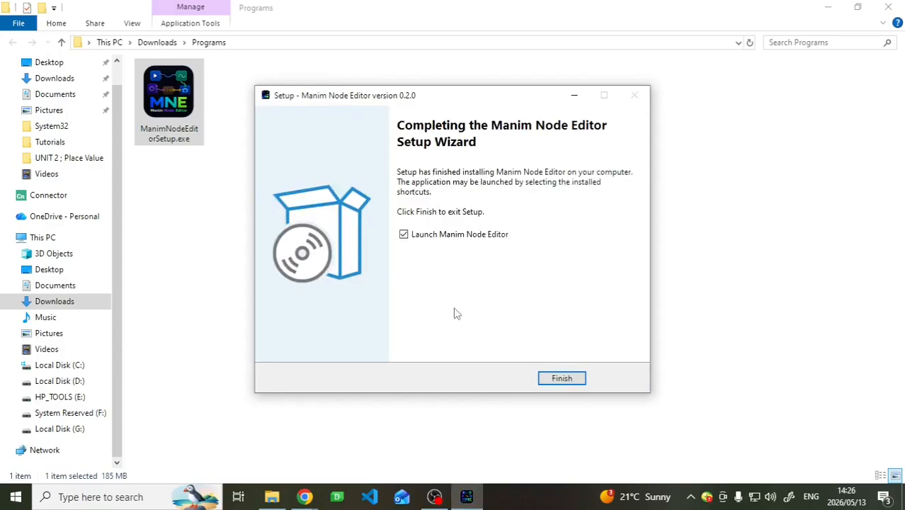
# - Turn off launching Manim Node Editor at the end of setup and check the desktop for its shortcut
pyautogui.click(408, 236)
pyautogui.press('super+d')
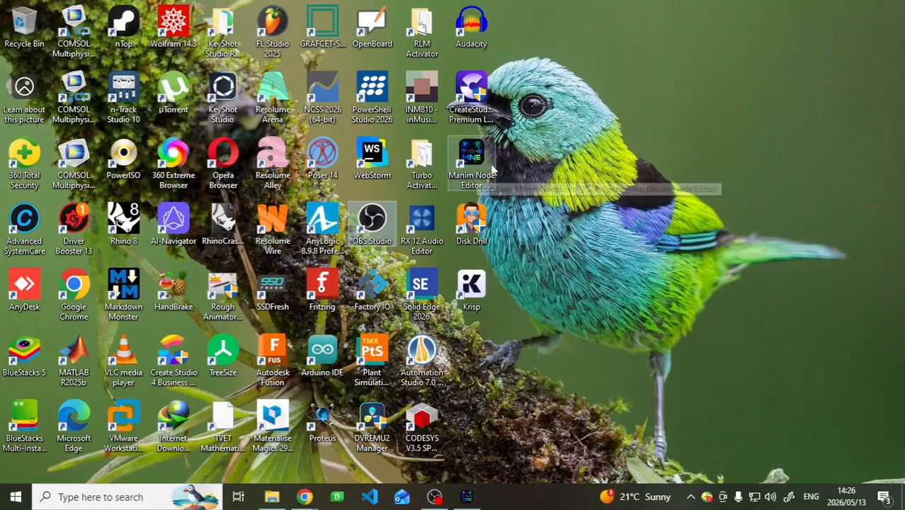
pyautogui.press('super+d')
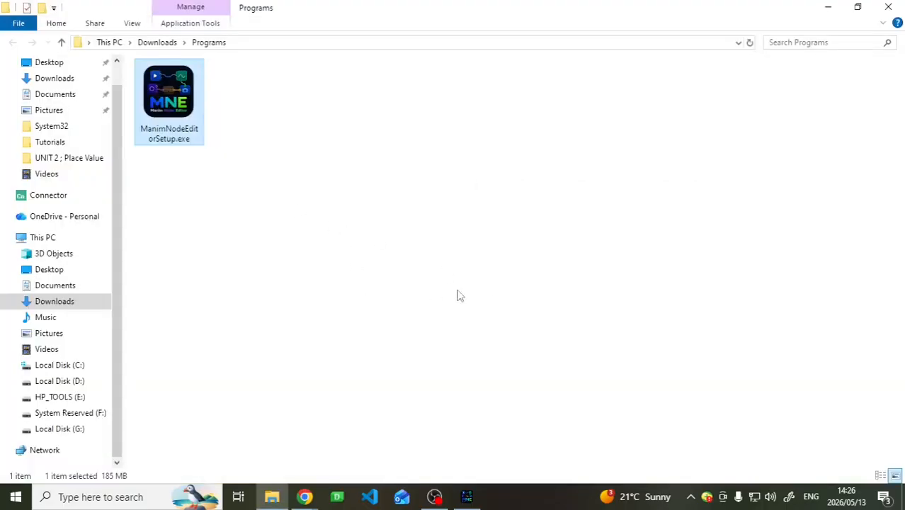
# - Enable launching Manim Node Editor in the setup wizard, finish the installation, and minimize the installer's folder window
pyautogui.click(467, 496)
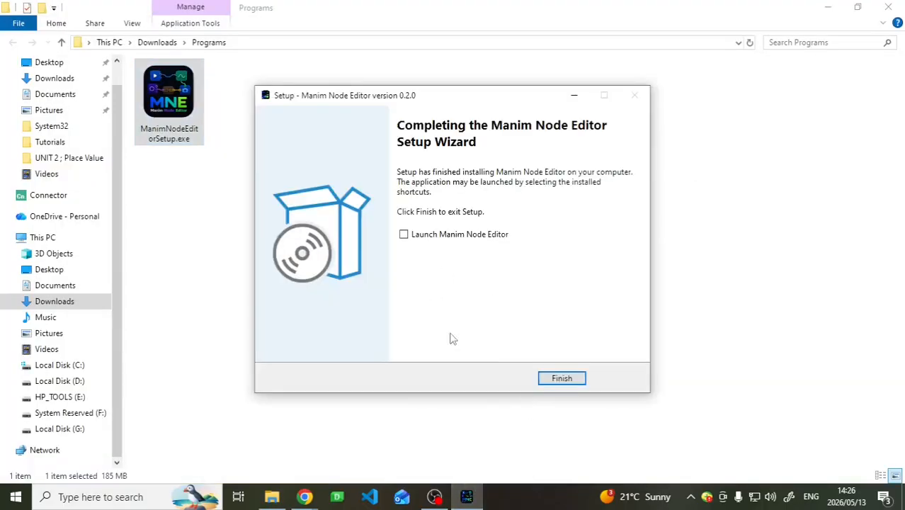
pyautogui.click(412, 238)
pyautogui.click(565, 377)
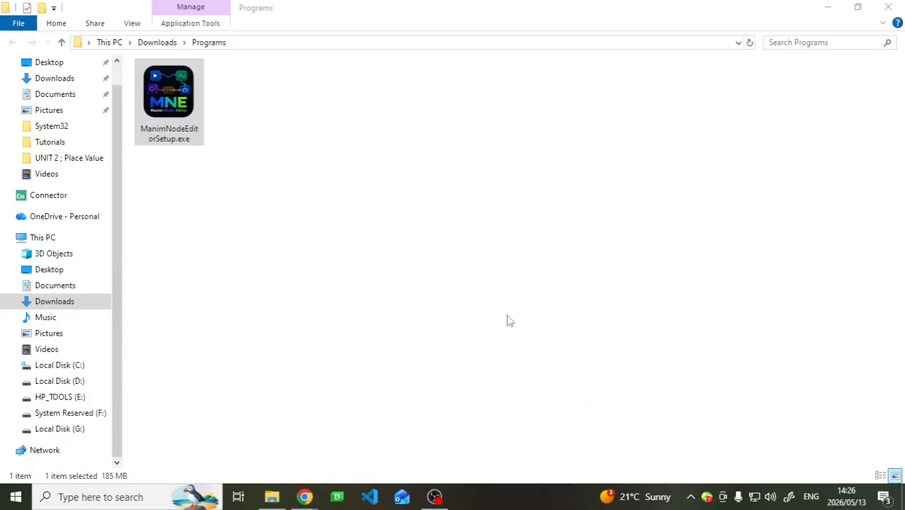
pyautogui.click(827, 7)
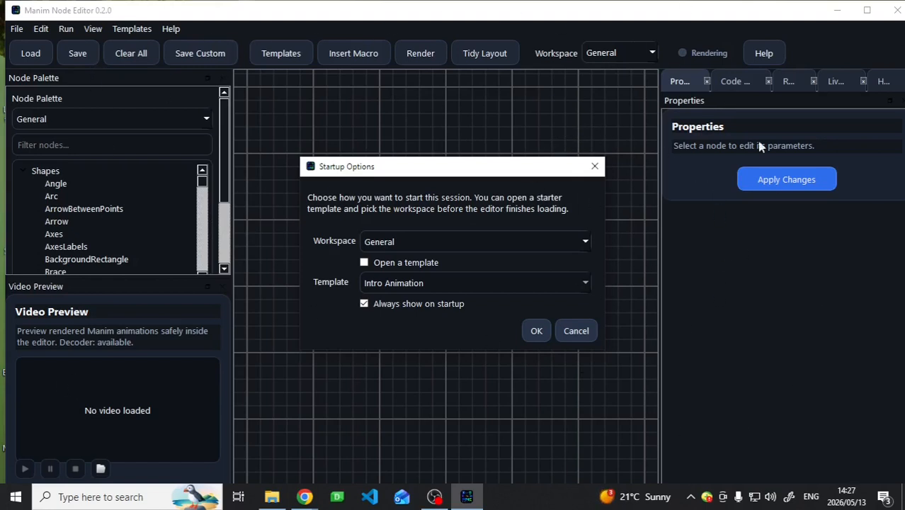
# - Dismiss the Startup Options without opening a template and maximize the Manim Node Editor window
pyautogui.click(594, 170)
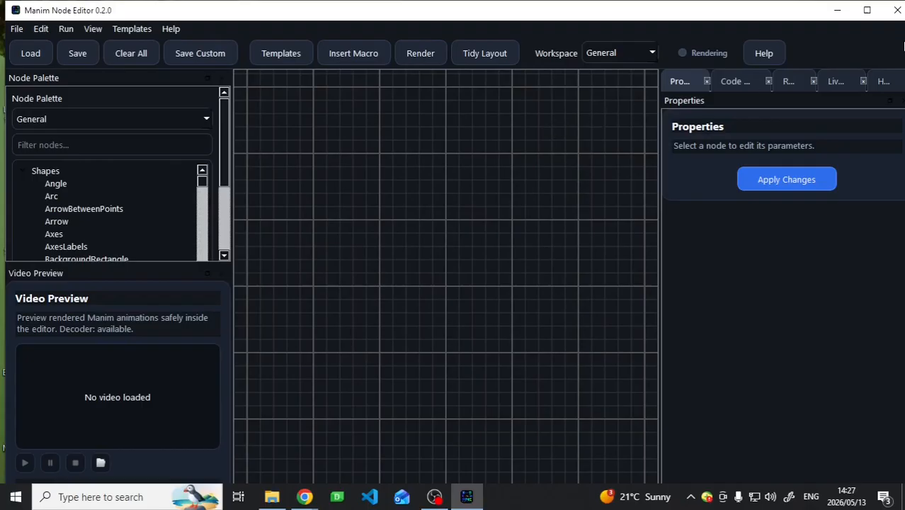
pyautogui.click(867, 10)
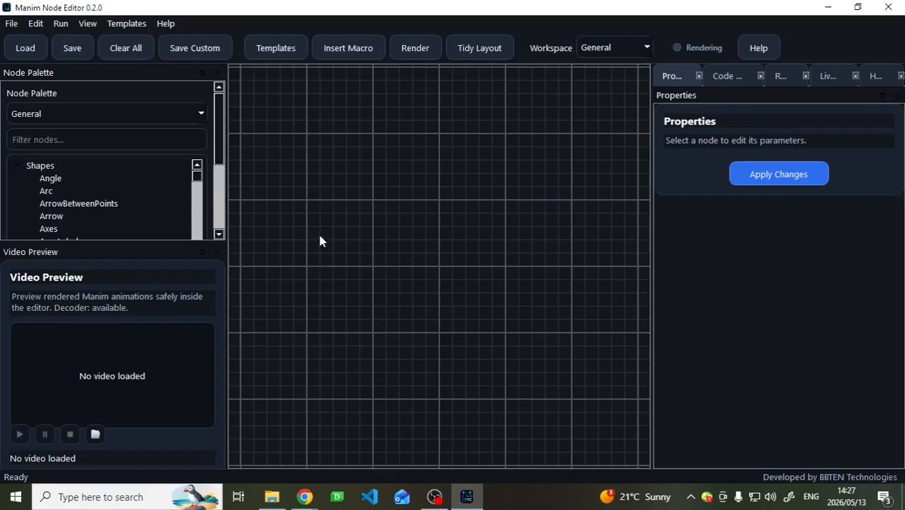
# - Run the System Check and look through the status of the rendering dependencies
pyautogui.click(167, 24)
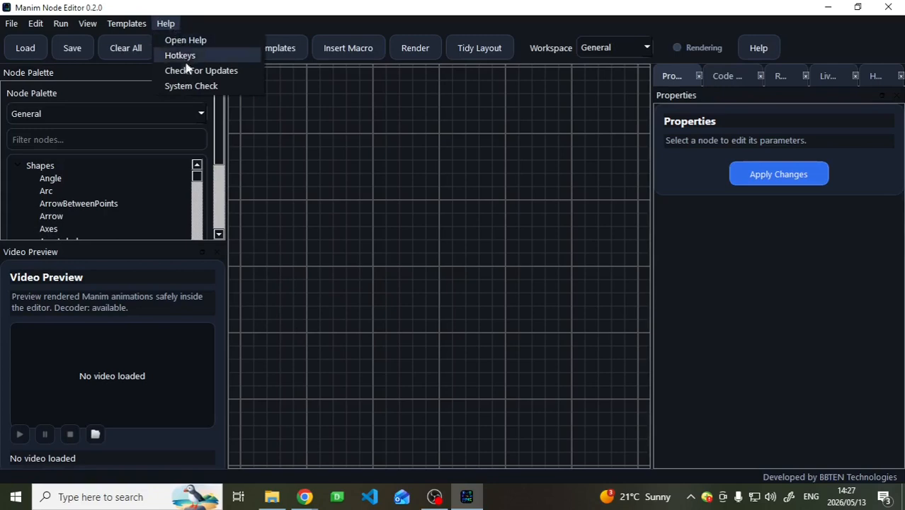
pyautogui.click(191, 86)
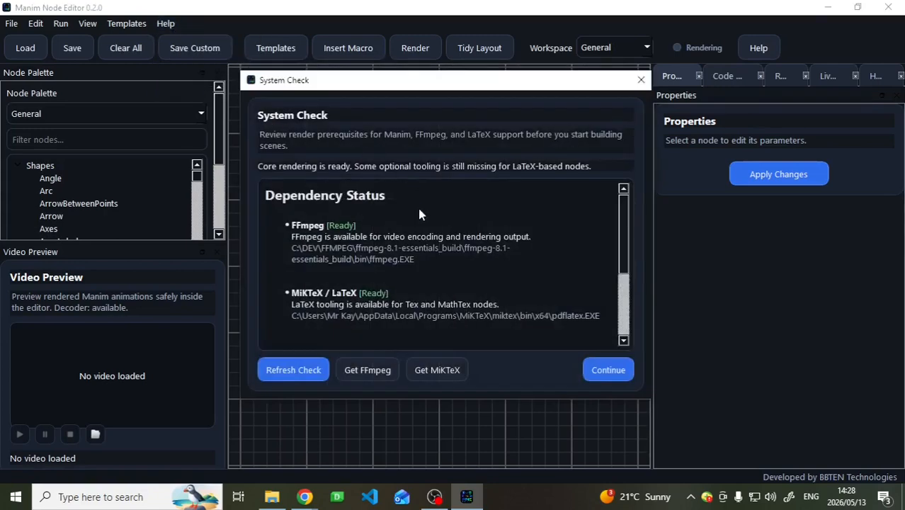
pyautogui.scroll(-1, 424, 244)
pyautogui.scroll(1, 424, 244)
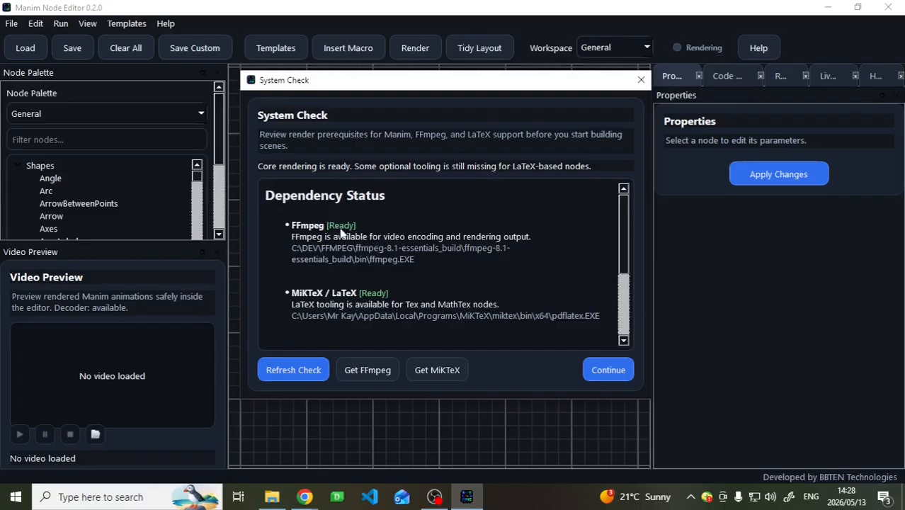
# - View the FFmpeg download page from the System Check, close it, and return to Manim Node Editor
pyautogui.click(388, 367)
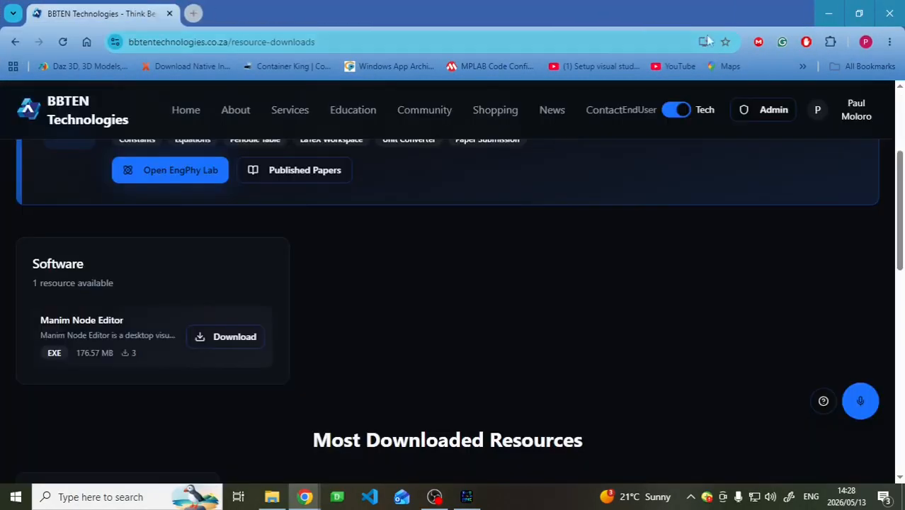
pyautogui.click(327, 14)
pyautogui.click(827, 13)
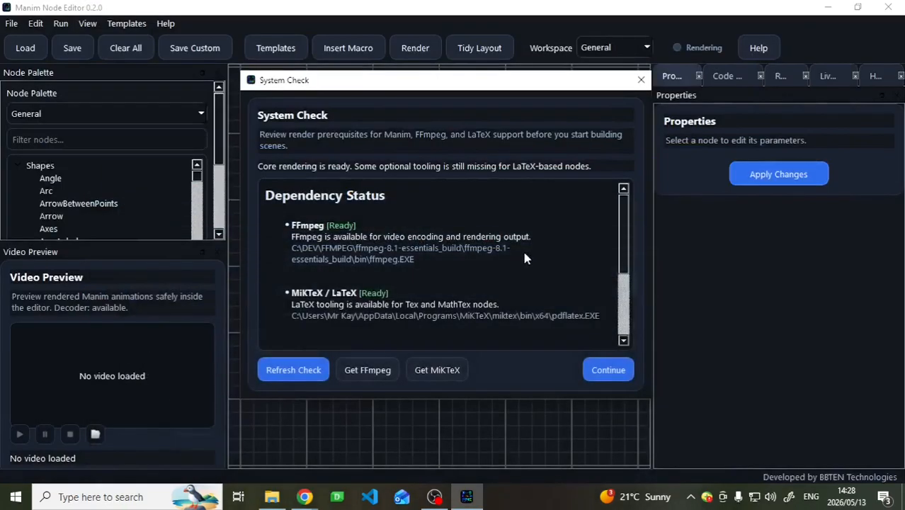
# - View the MiKTeX download page from the System Check, close it, and return to Manim Node Editor
pyautogui.click(429, 369)
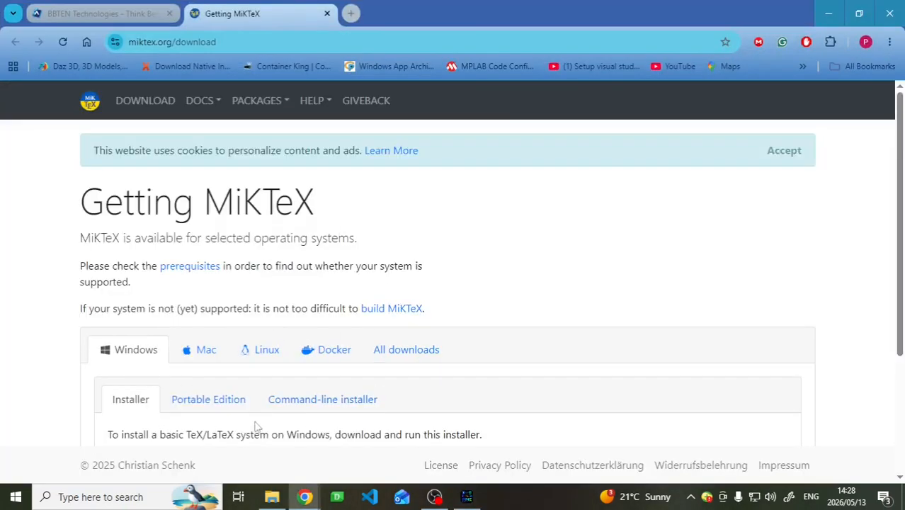
pyautogui.scroll(-2, 256, 425)
pyautogui.scroll(3, 390, 354)
pyautogui.click(327, 13)
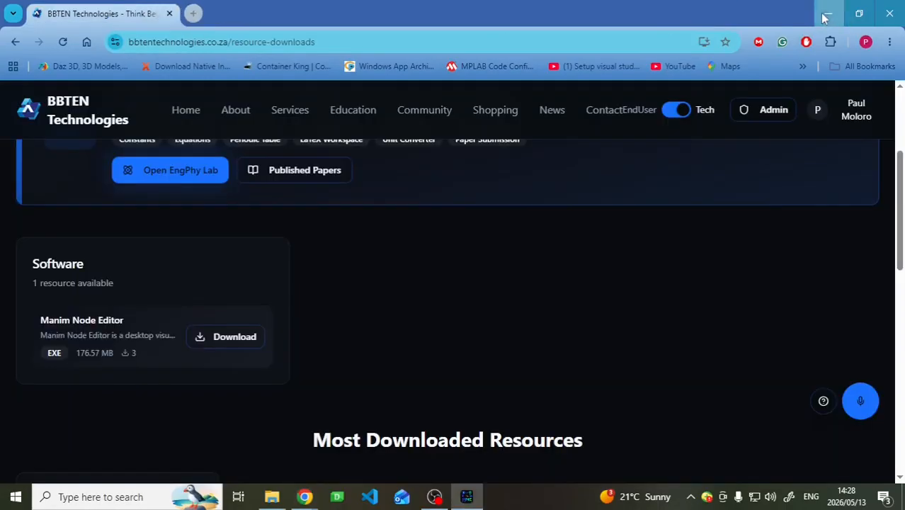
pyautogui.click(827, 14)
# - Review the FFmpeg, MiKTeX / LaTeX and GPU / OpenGL entries in the dependency status and close the System Check
pyautogui.scroll(-2, 422, 235)
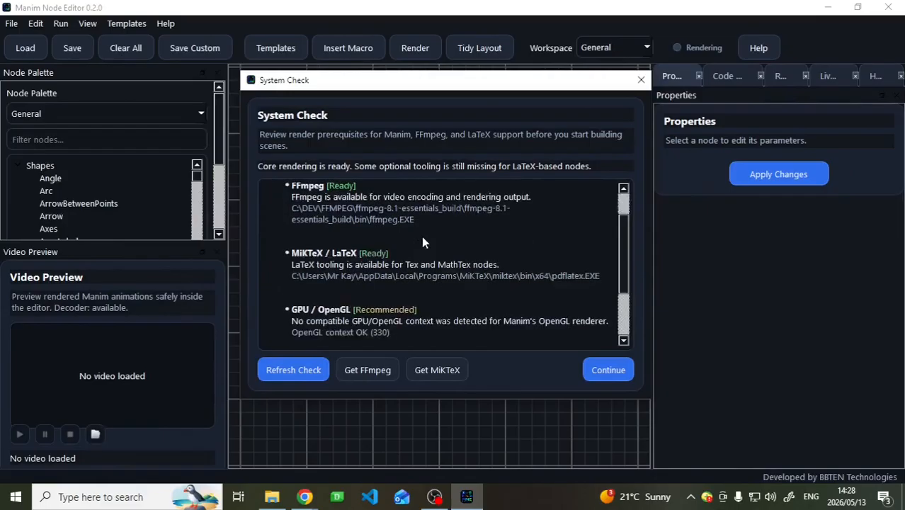
pyautogui.scroll(2, 417, 239)
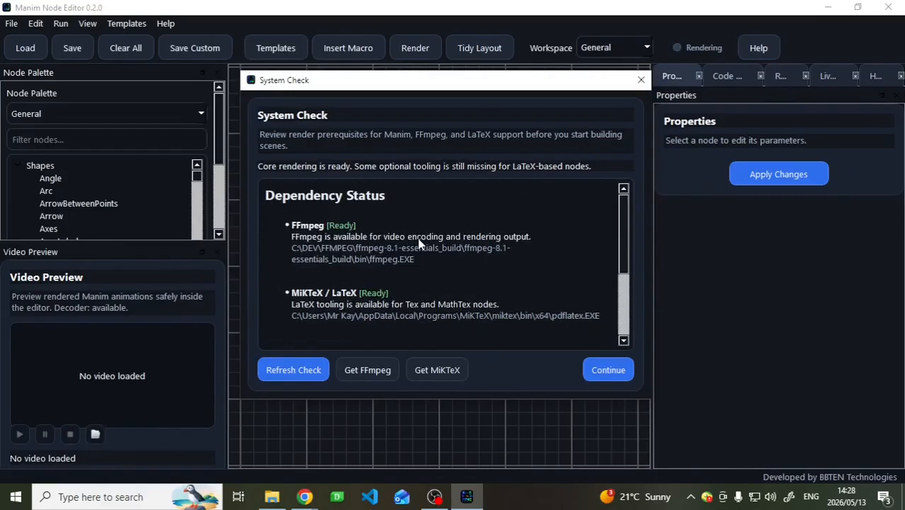
pyautogui.scroll(-2, 418, 240)
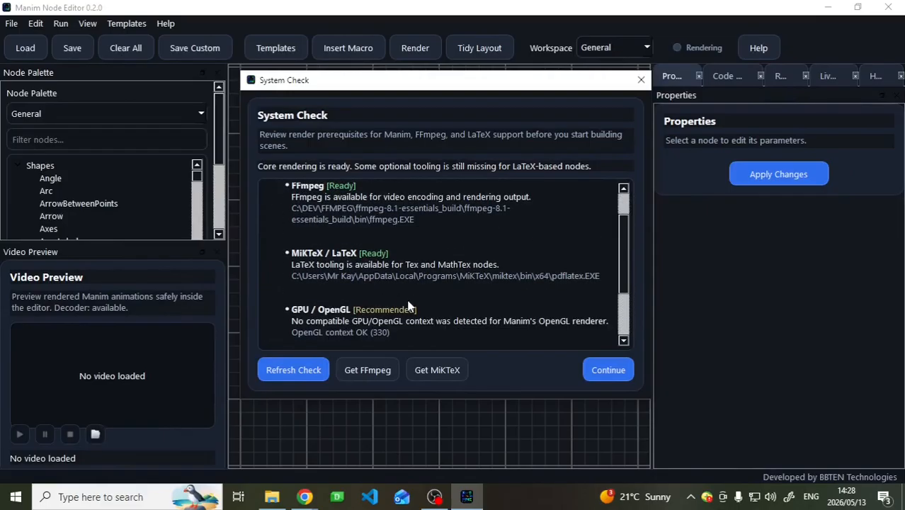
pyautogui.scroll(-1, 383, 315)
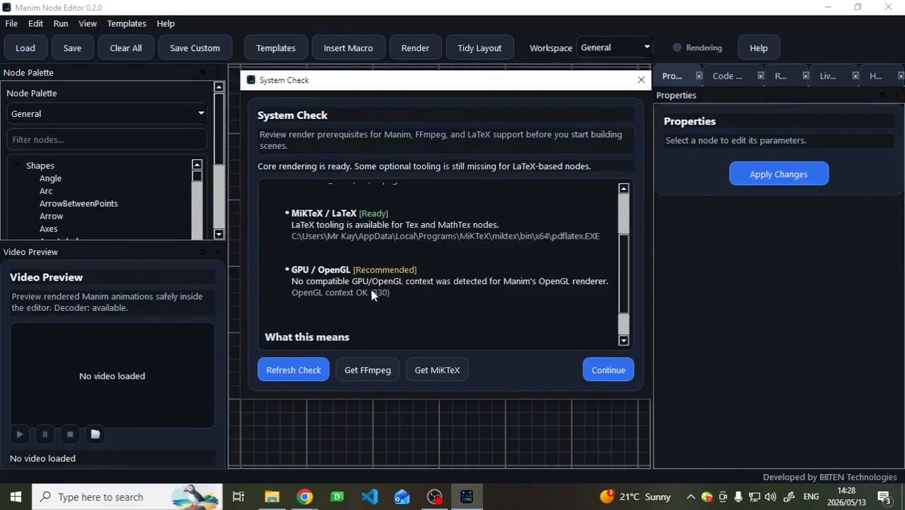
pyautogui.scroll(2, 349, 281)
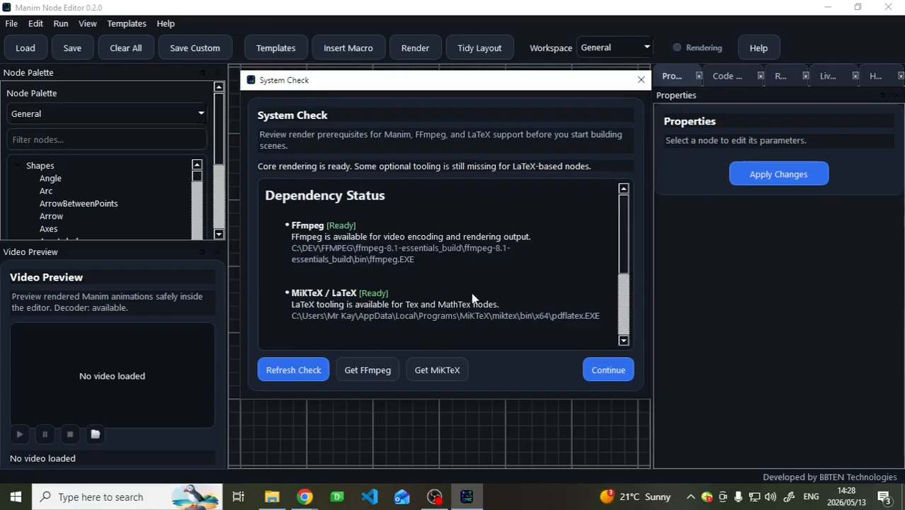
pyautogui.scroll(-1, 446, 312)
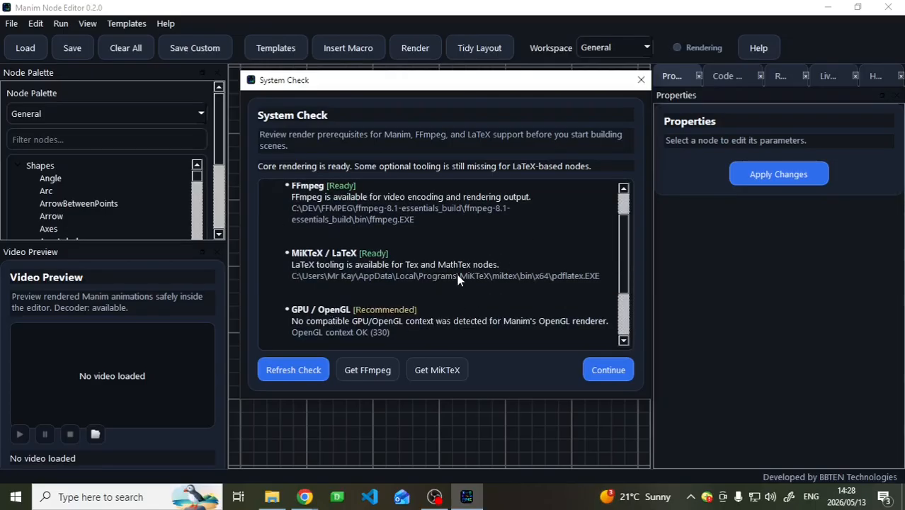
pyautogui.scroll(1, 455, 270)
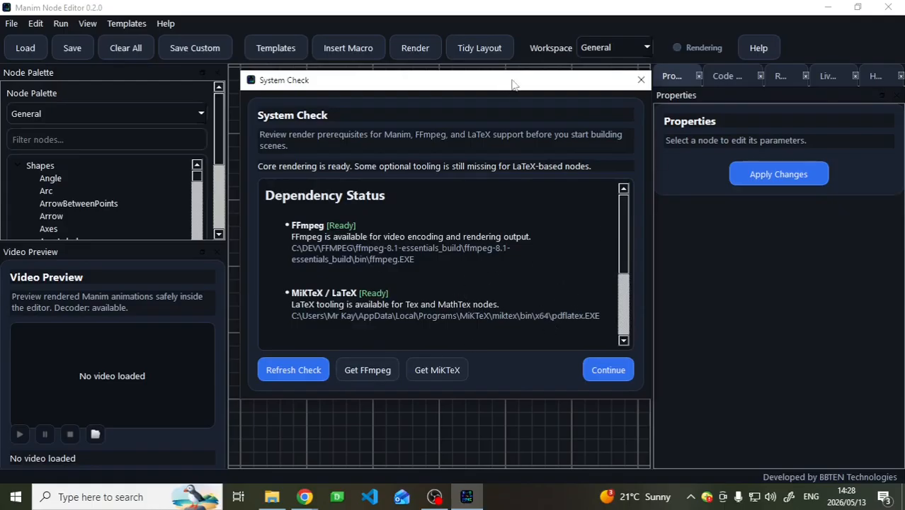
pyautogui.click(641, 82)
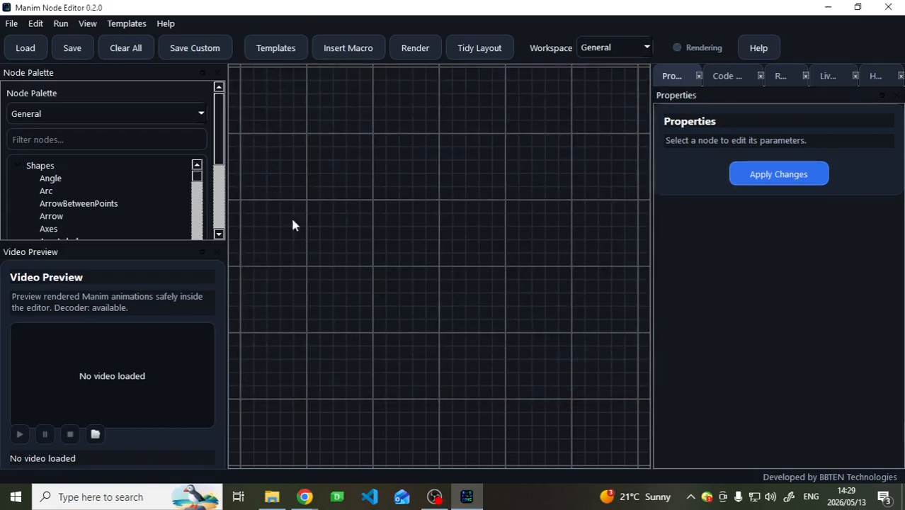